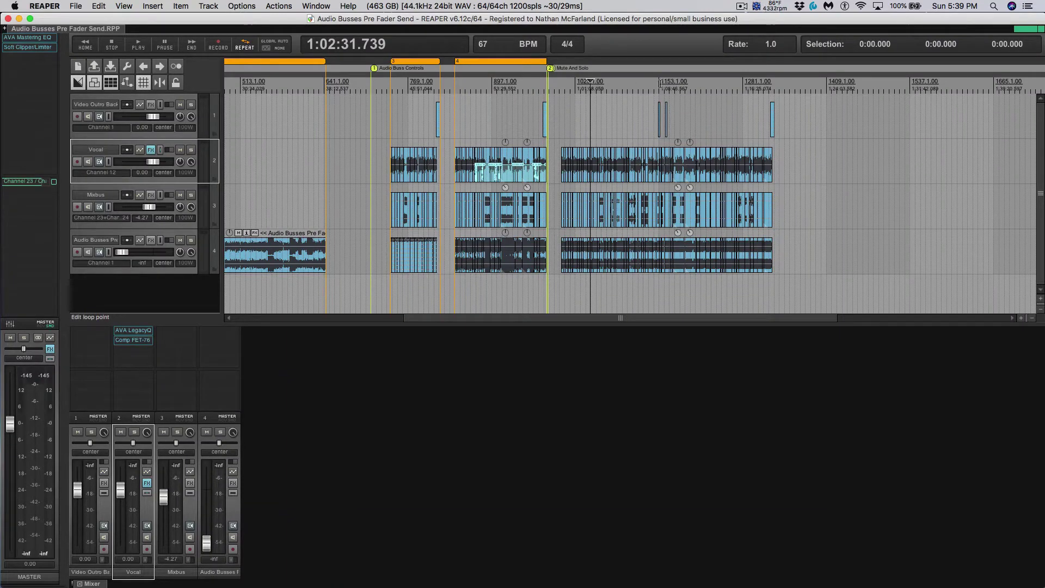
Step: Drag in the ruler to select 1:03:40.131 to 1:11:31.437, a 7:51.306 span
scroll(660, 84, up, 5)
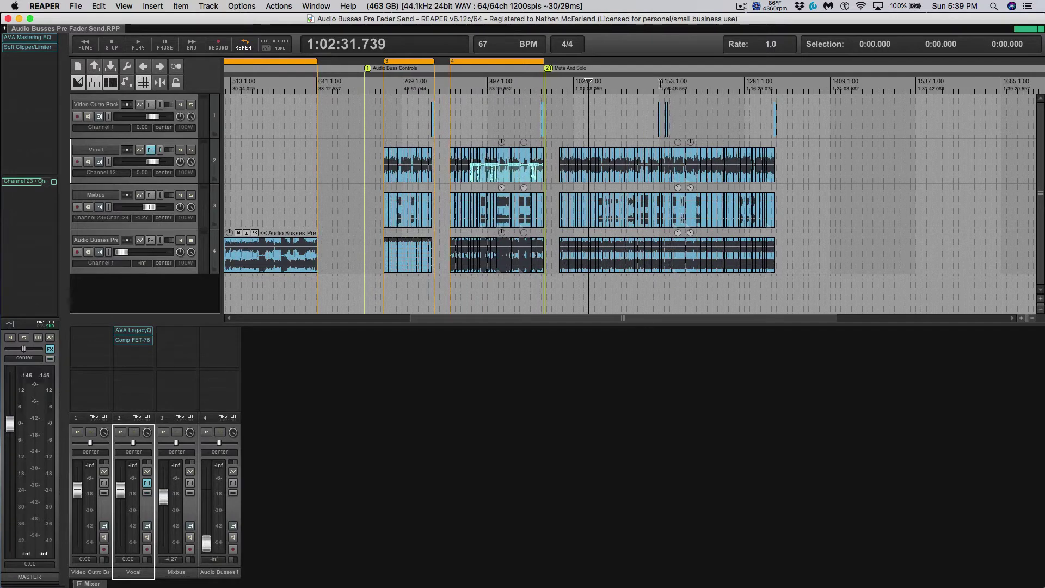
scroll(661, 85, down, 2)
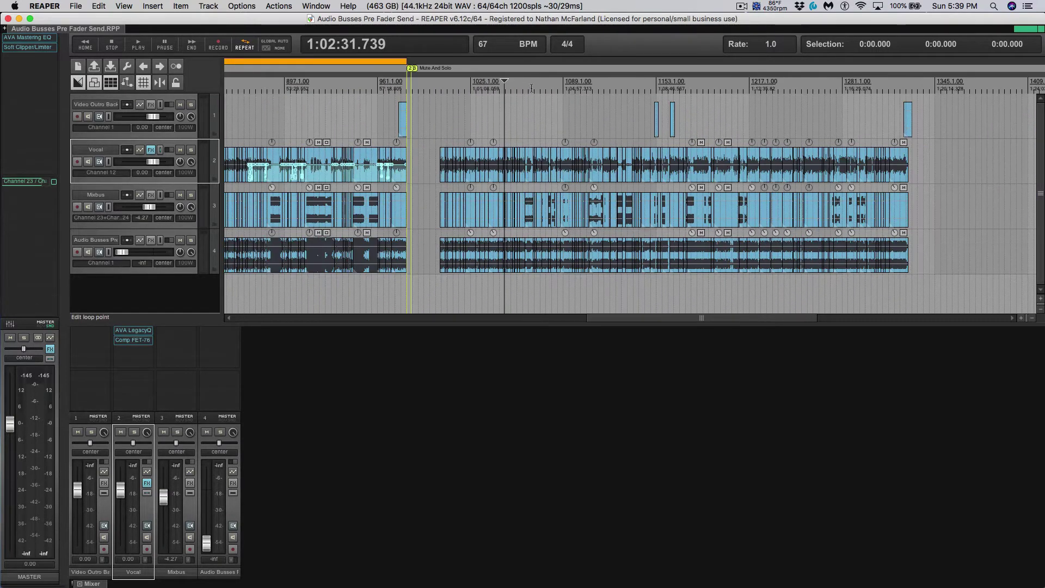
drag(532, 89, 723, 97)
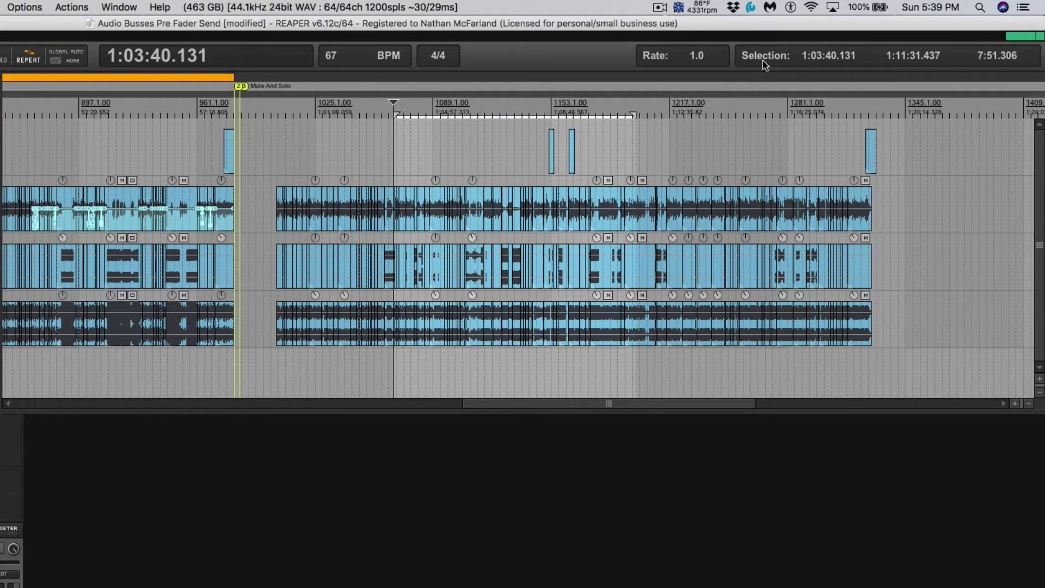
Step: Check the transport display options without changing units, then clear the current time selection
right_click(835, 58)
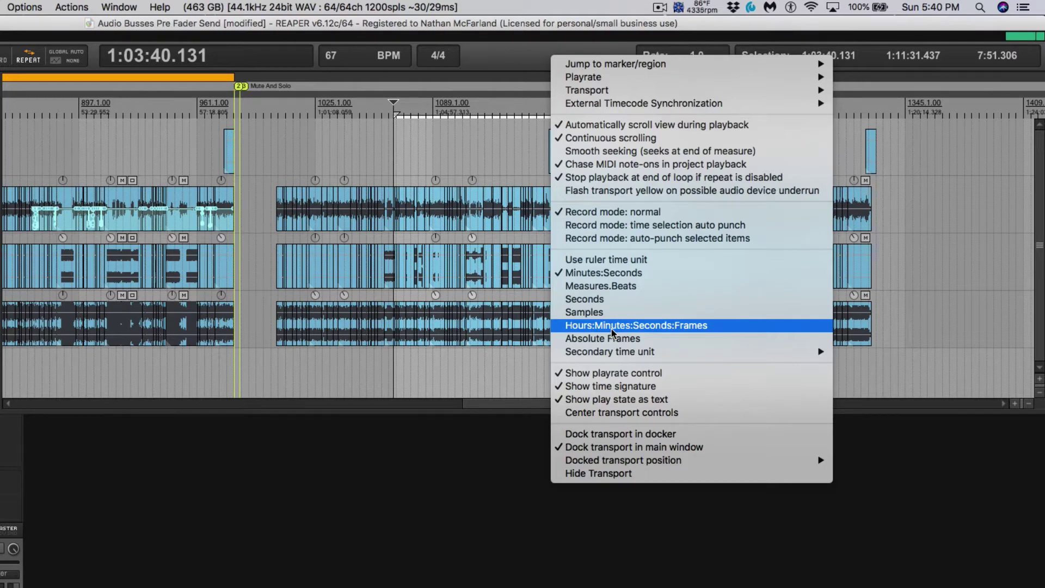
click(523, 64)
scroll(501, 207, down, 4)
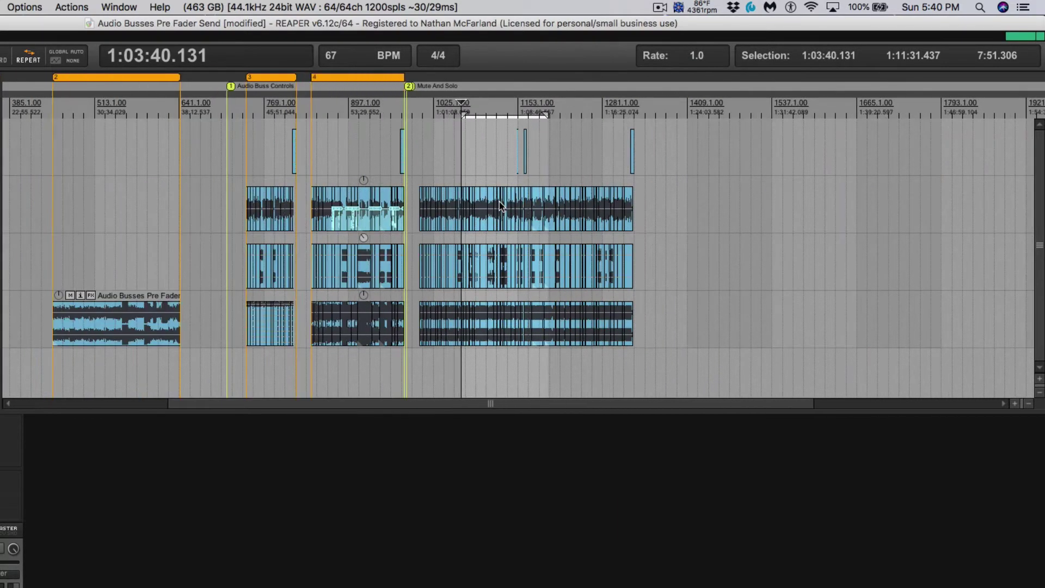
click(500, 207)
Step: Move the play position to 59:55.070, where the Vocal-03, Mixbus-03 and video items begin
scroll(499, 207, down, 8)
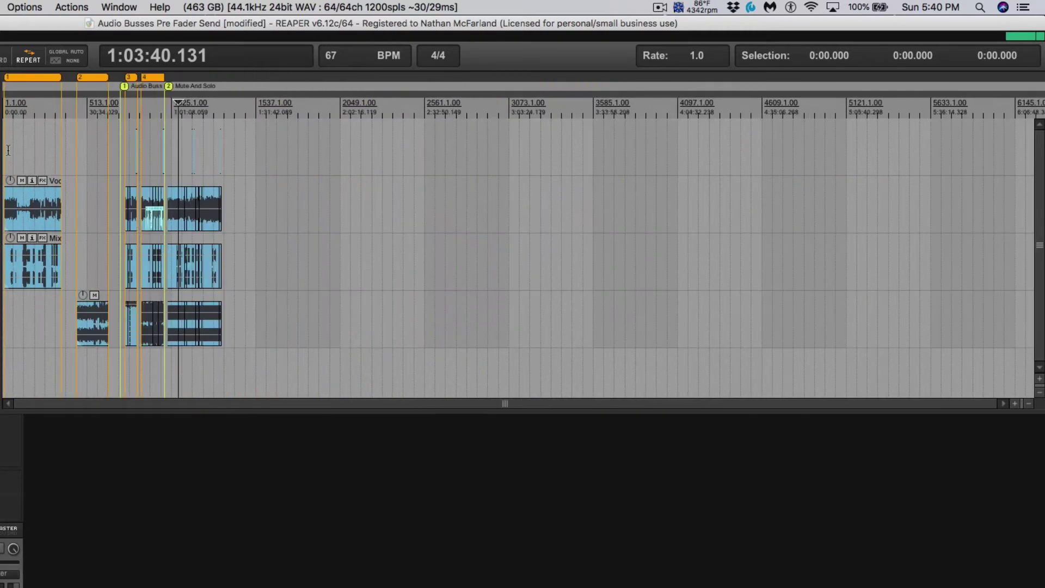
scroll(136, 199, up, 6)
scroll(362, 205, down, 2)
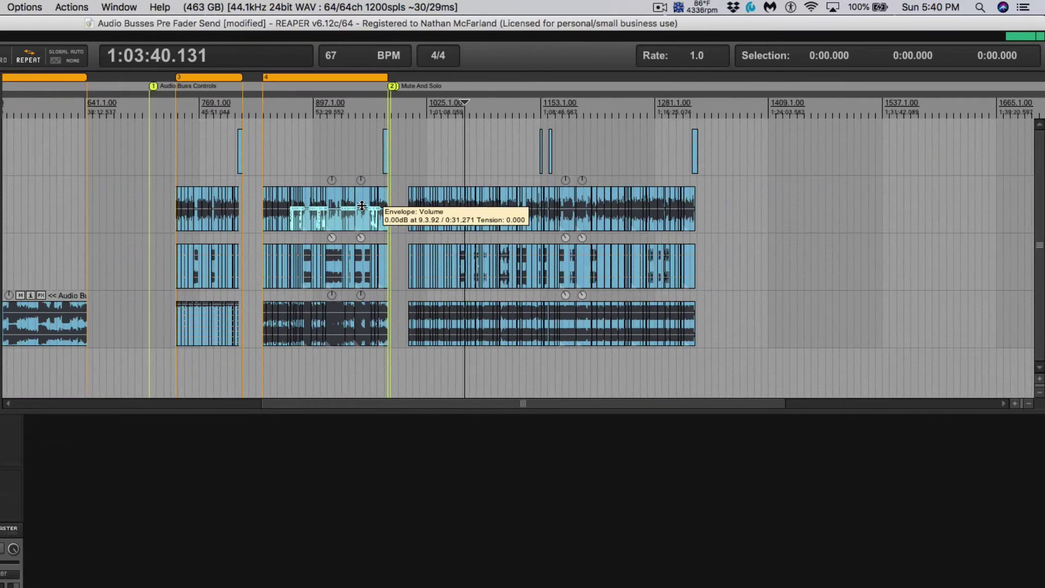
scroll(247, 201, down, 2)
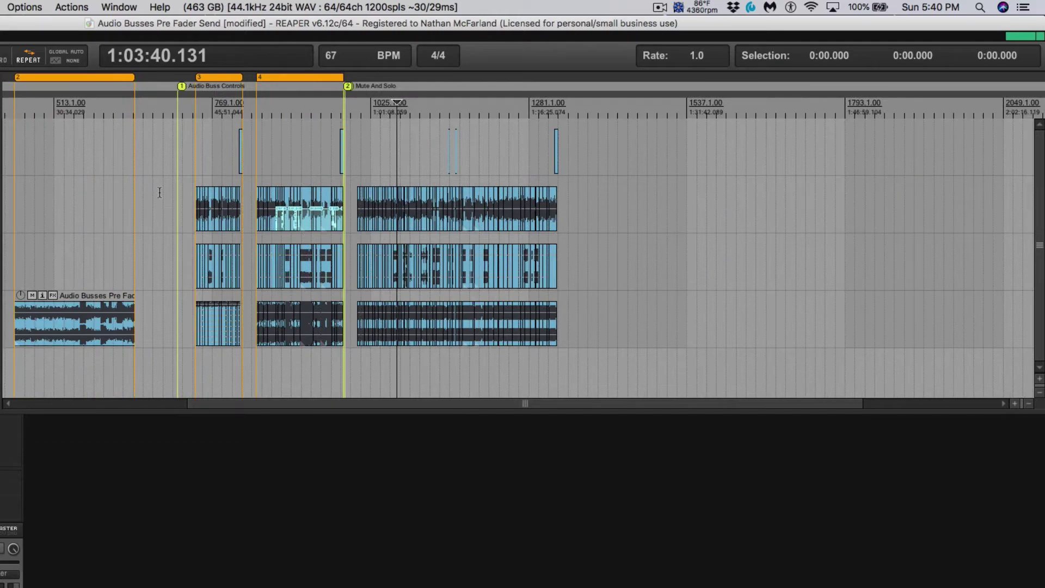
click(357, 209)
scroll(357, 209, up, 8)
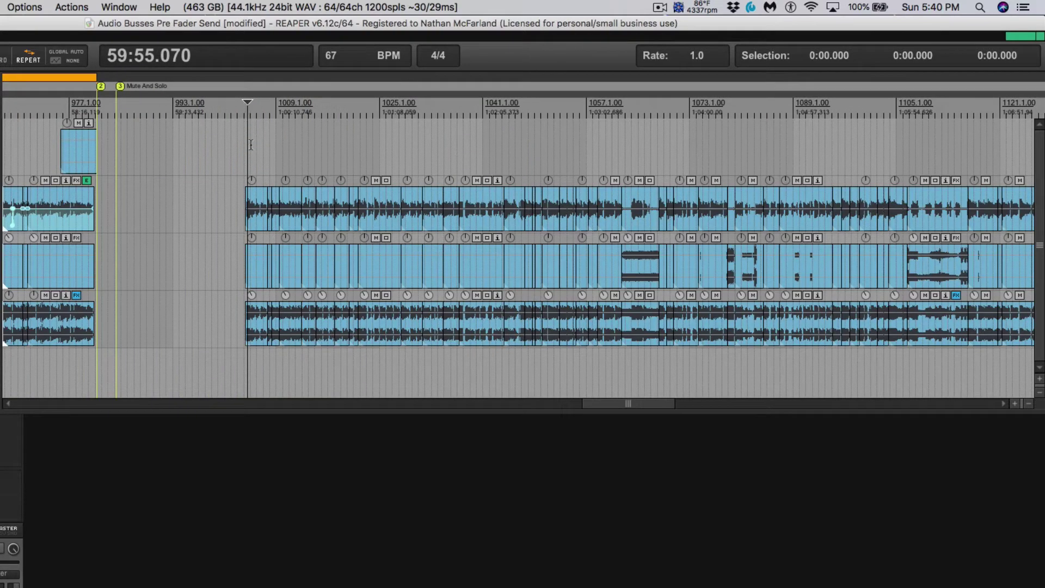
scroll(250, 144, down, 8)
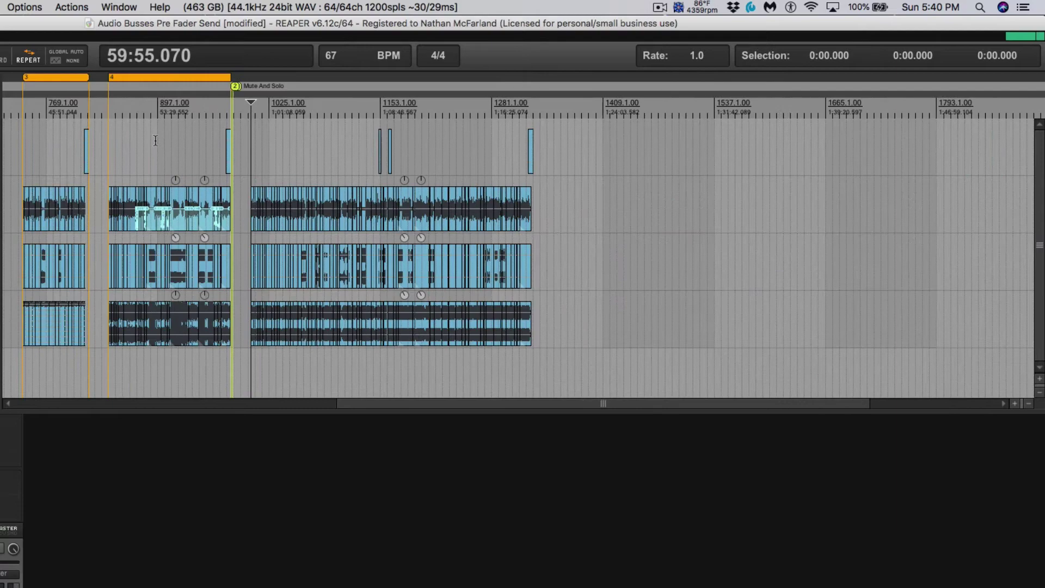
scroll(248, 158, up, 3)
scroll(248, 158, up, 3)
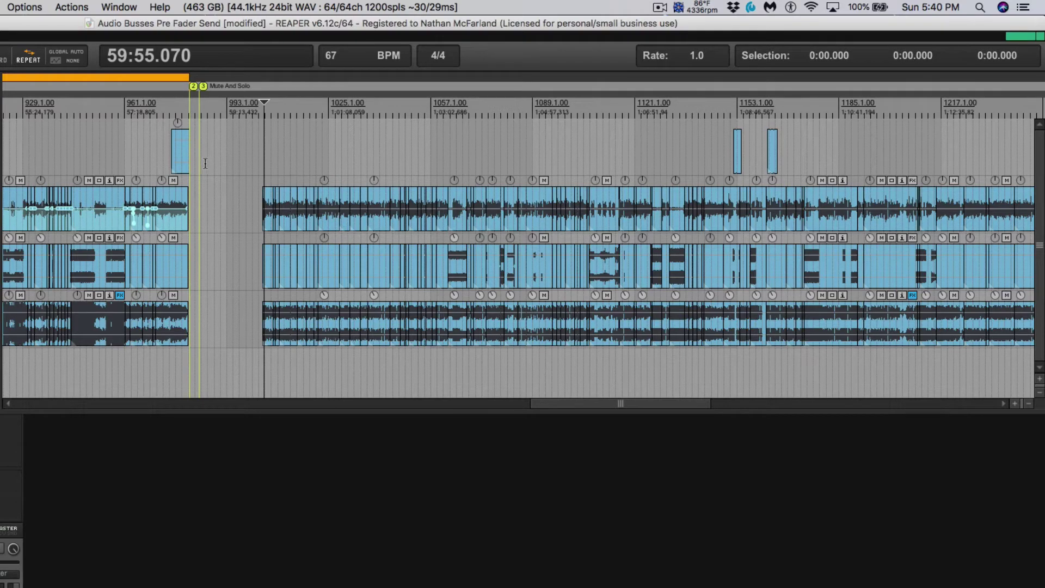
scroll(256, 144, up, 6)
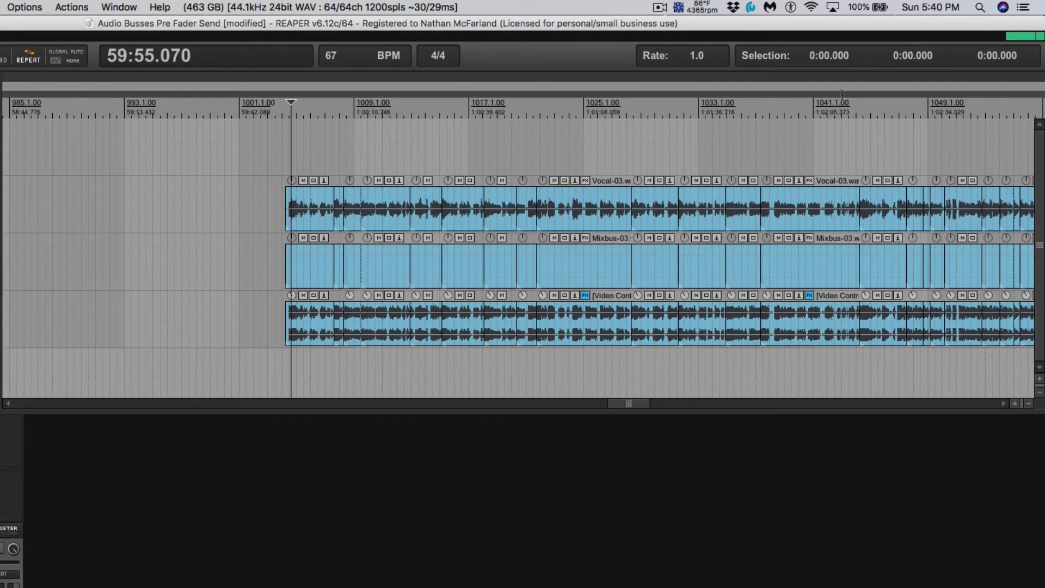
Step: Keeping Minutes:Seconds, drag and trim a selection to span 59:53.740–59:59.602 (0:05.861)
right_click(836, 59)
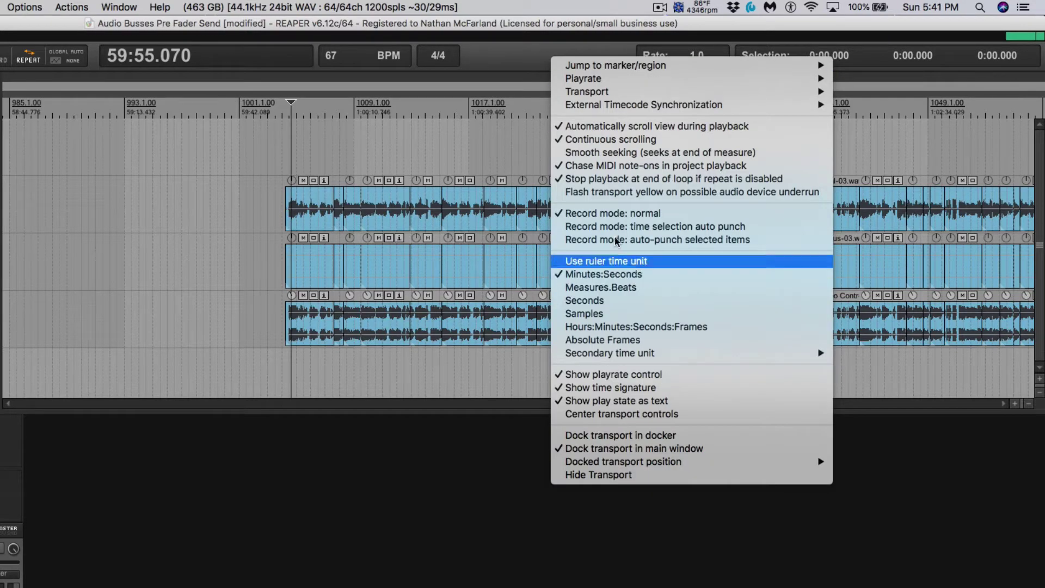
click(544, 65)
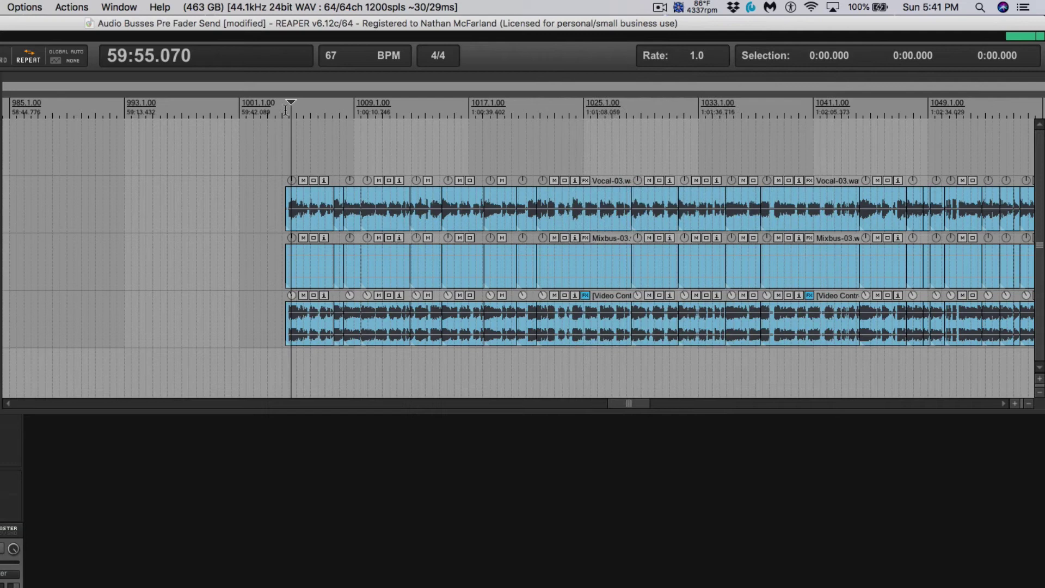
drag(285, 117, 334, 120)
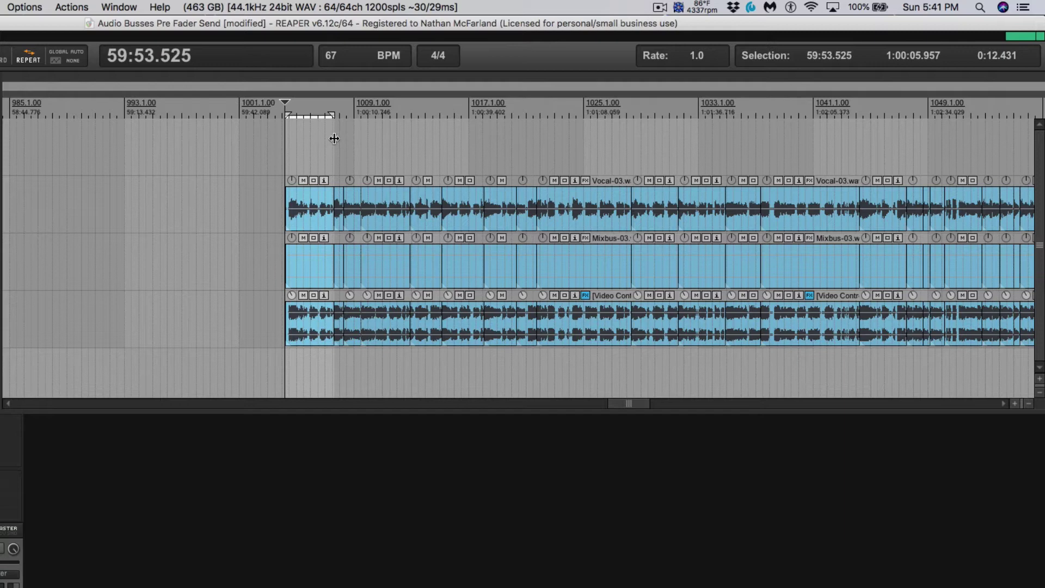
drag(332, 116, 305, 125)
scroll(291, 158, up, 5)
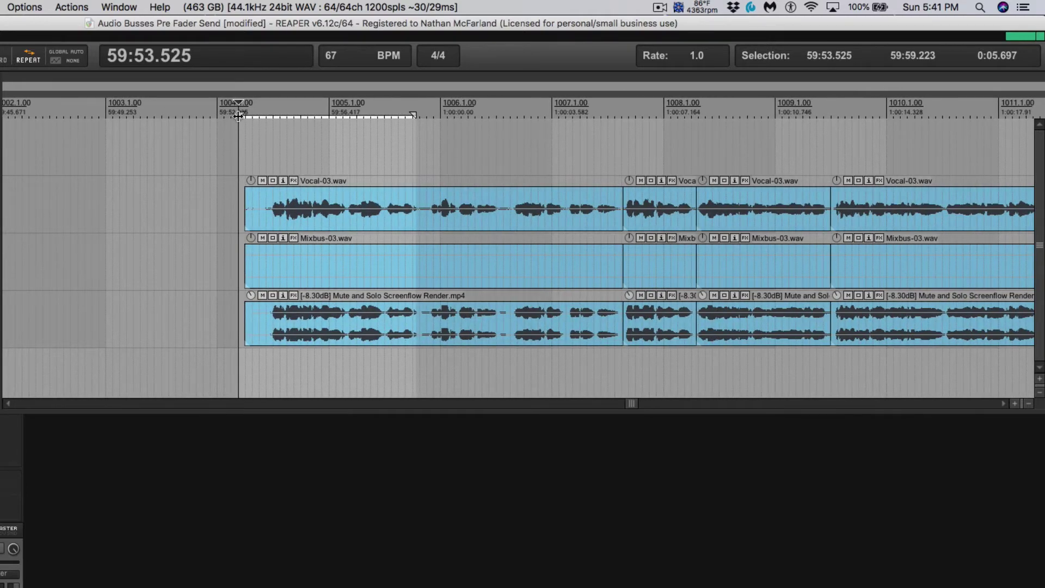
drag(239, 116, 246, 116)
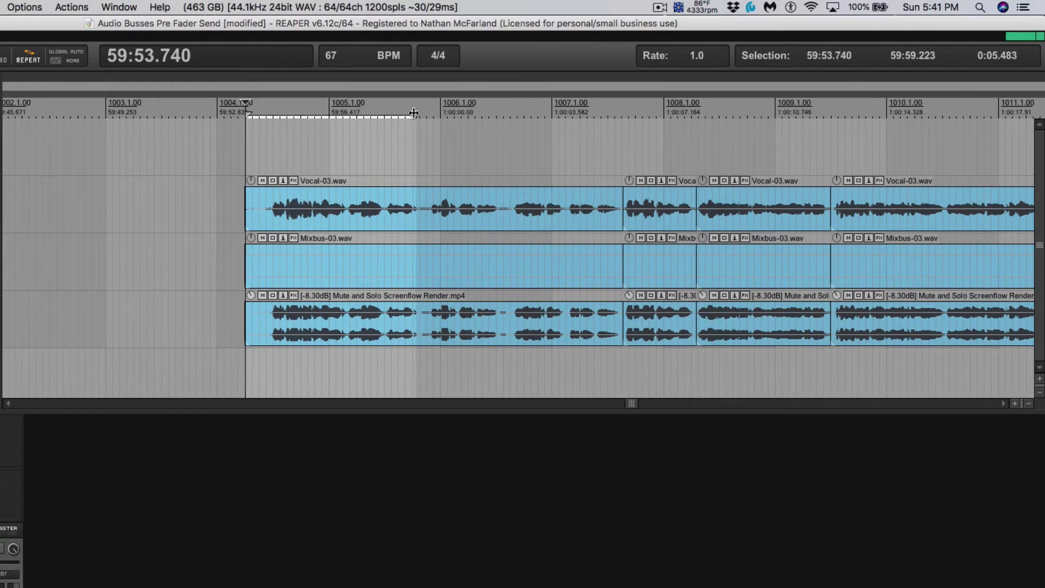
drag(413, 115, 429, 115)
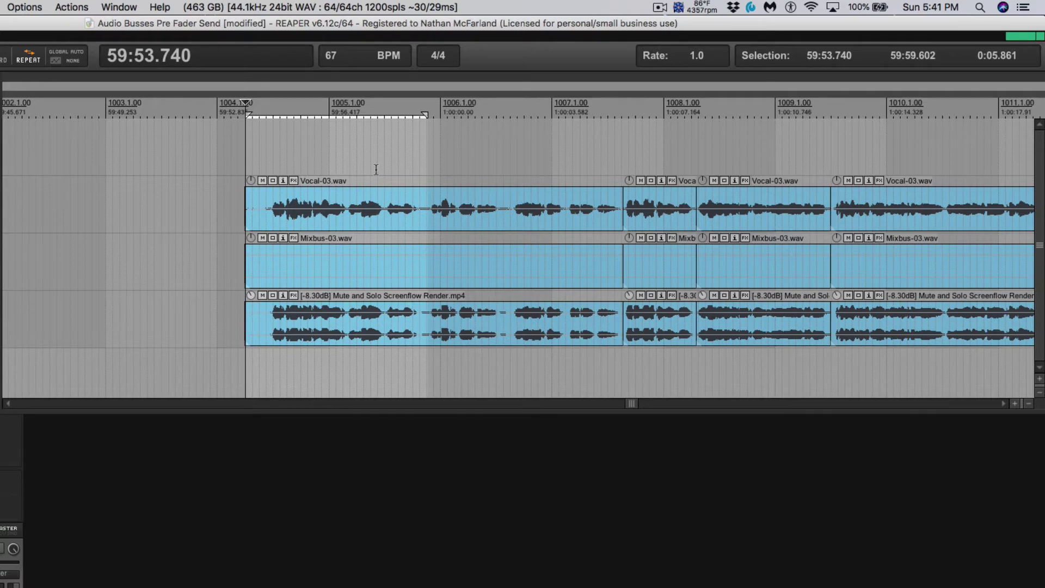
Step: Clear the old selection and select 1:00:10.970 to 1:00:31.209, 0:20.239 long
key(Escape)
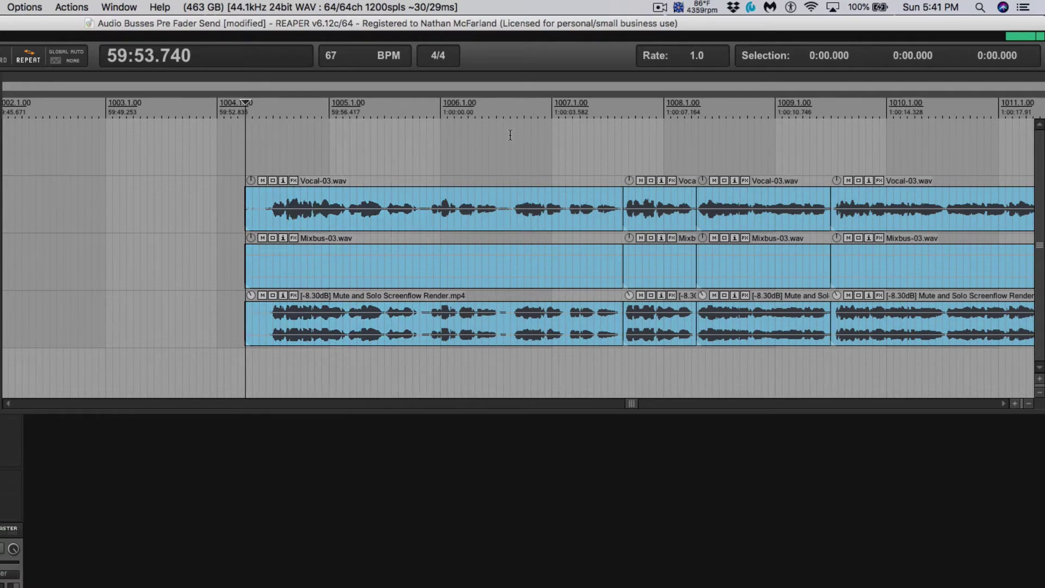
scroll(517, 133, down, 5)
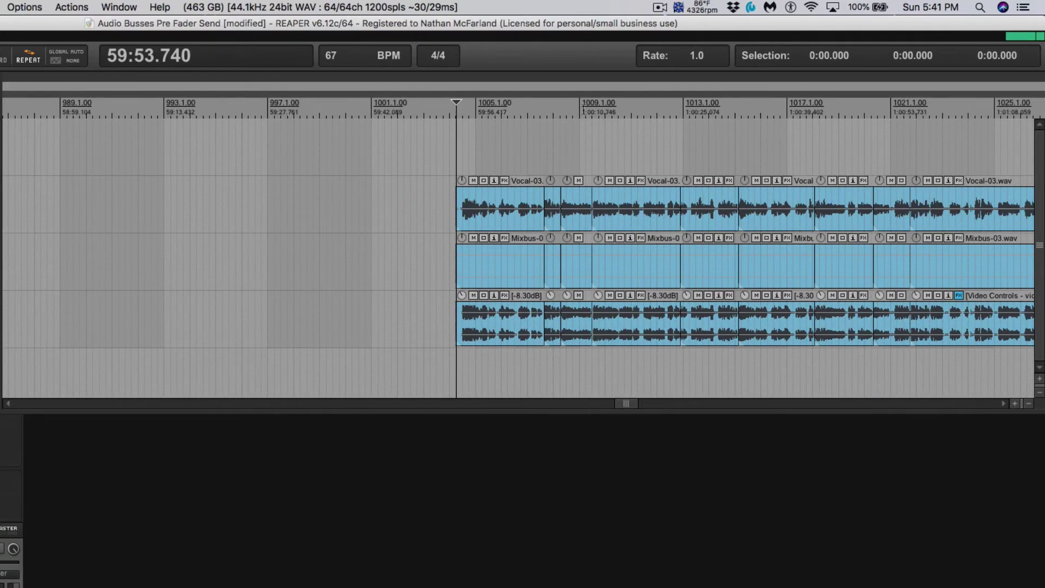
drag(580, 109, 727, 126)
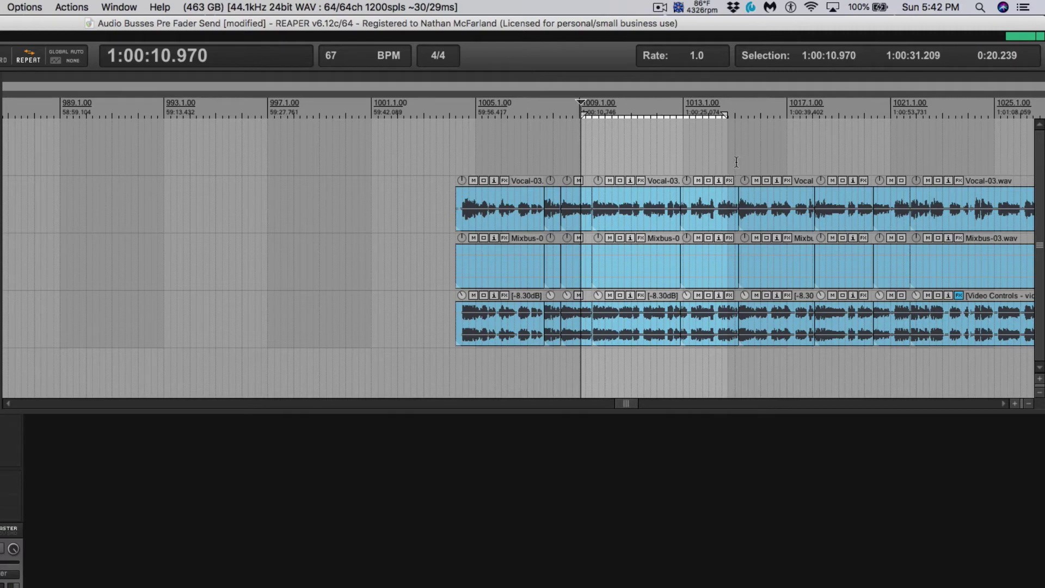
Step: Zoomed out, drag a long selection from 59:53.149 to 1:19:17.067 (19:23.917) over the later clips
scroll(736, 162, down, 5)
scroll(726, 159, right, 10)
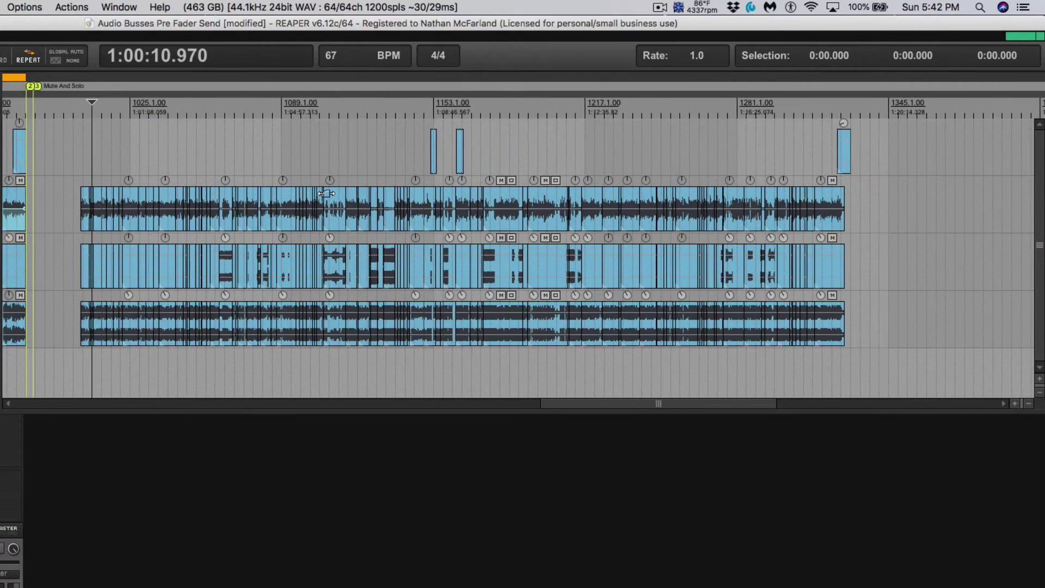
click(75, 108)
drag(77, 109, 81, 108)
scroll(81, 108, up, 3)
click(82, 108)
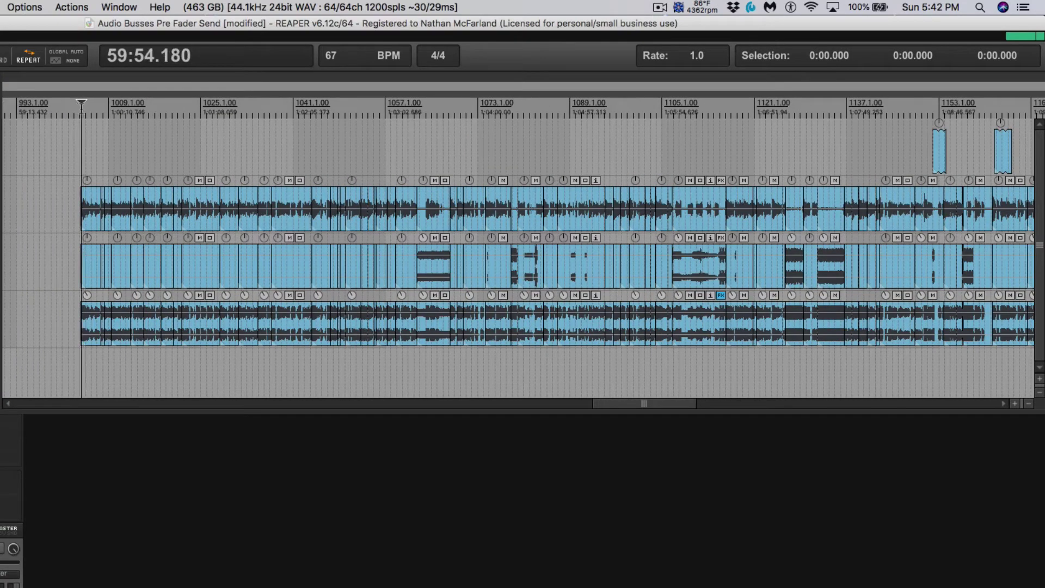
drag(80, 112, 673, 113)
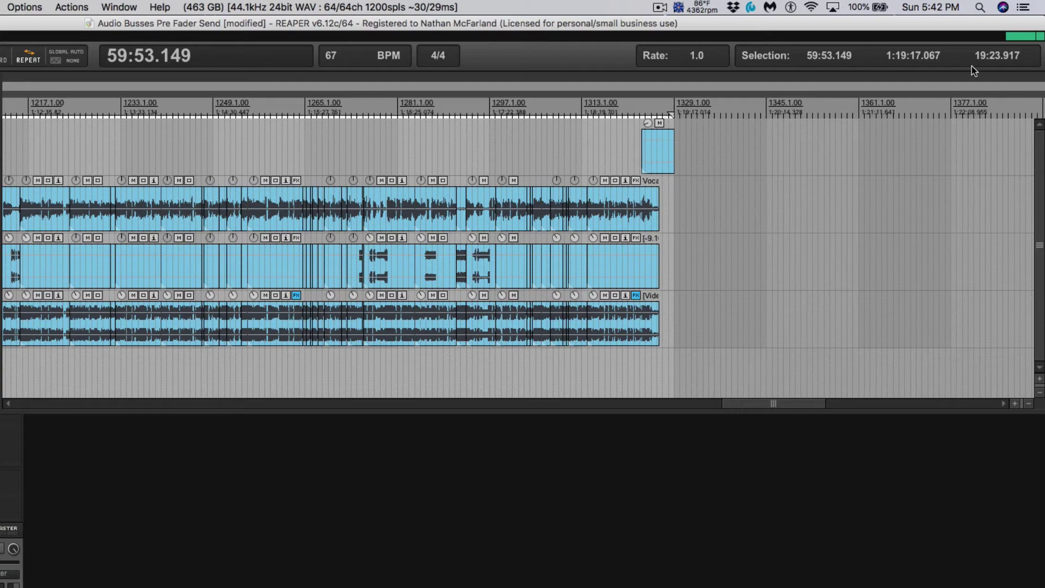
scroll(555, 193, down, 5)
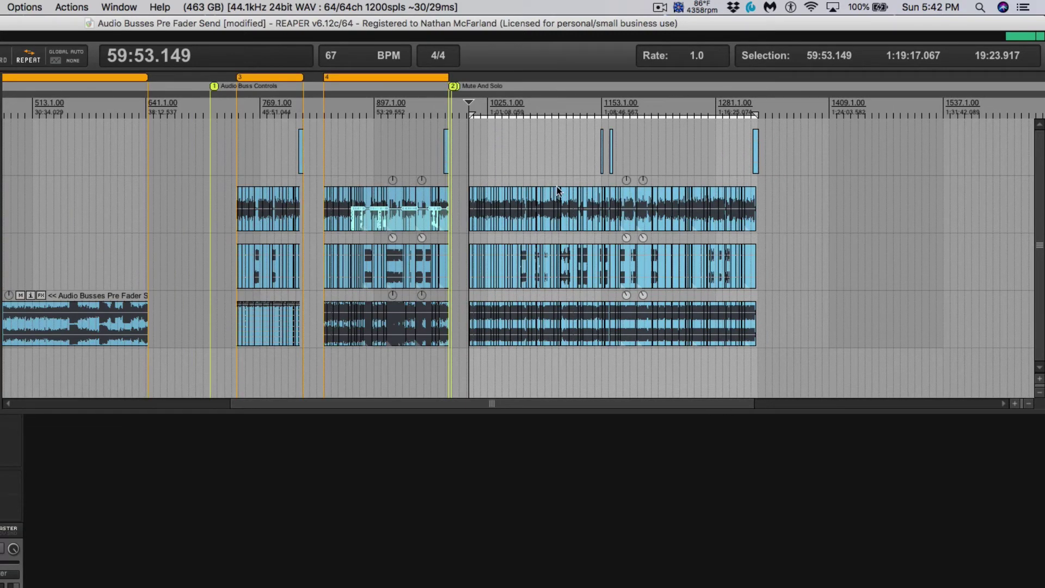
scroll(645, 185, up, 5)
scroll(645, 184, down, 4)
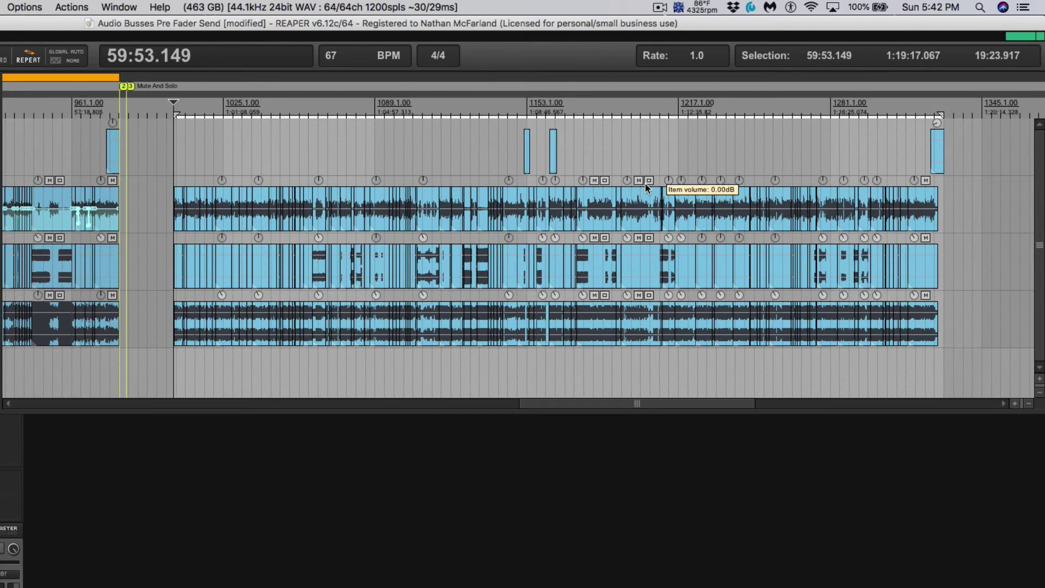
scroll(638, 182, down, 1)
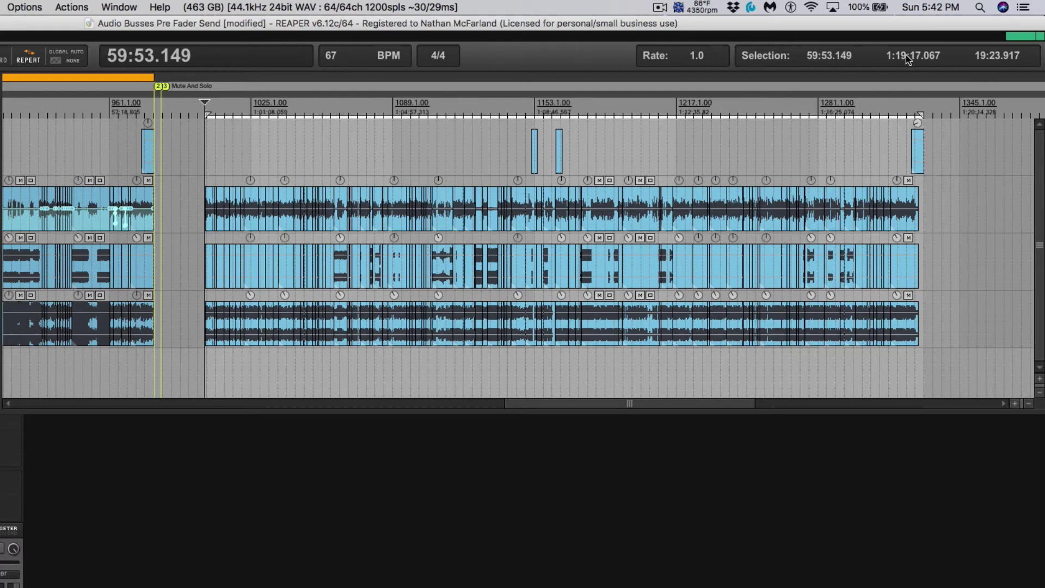
right_click(831, 62)
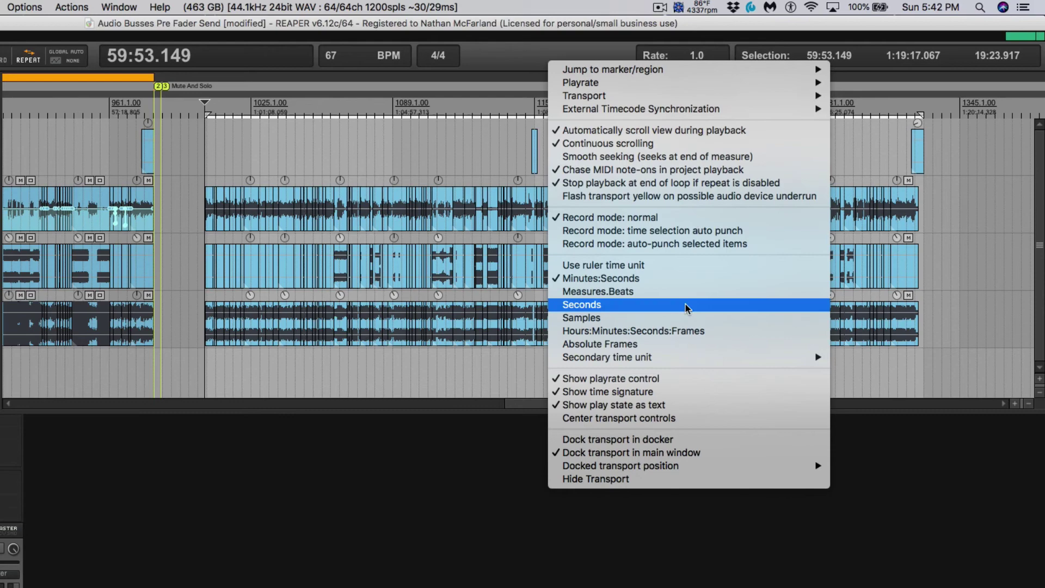
click(630, 318)
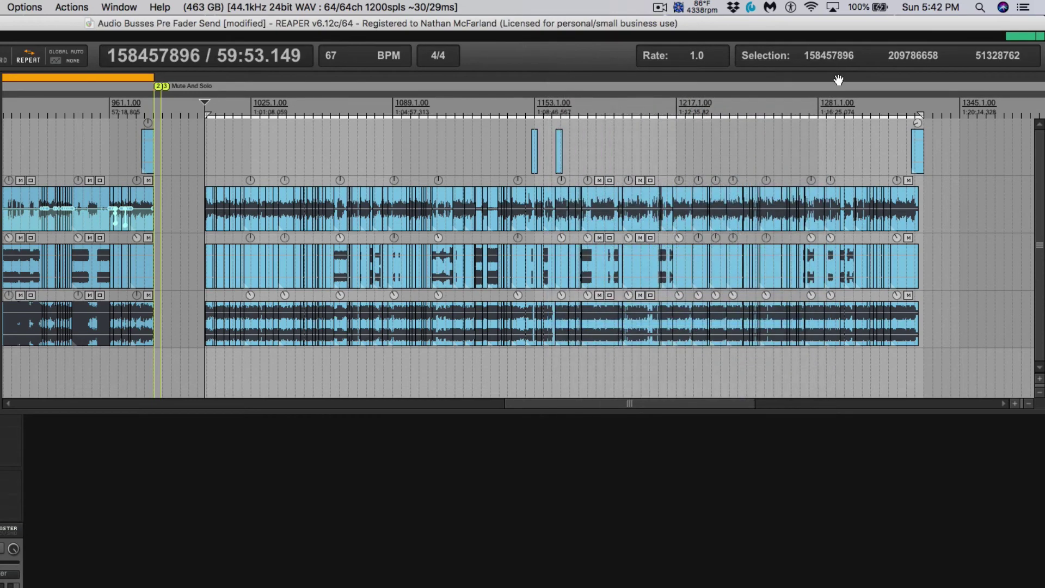
drag(293, 122, 371, 127)
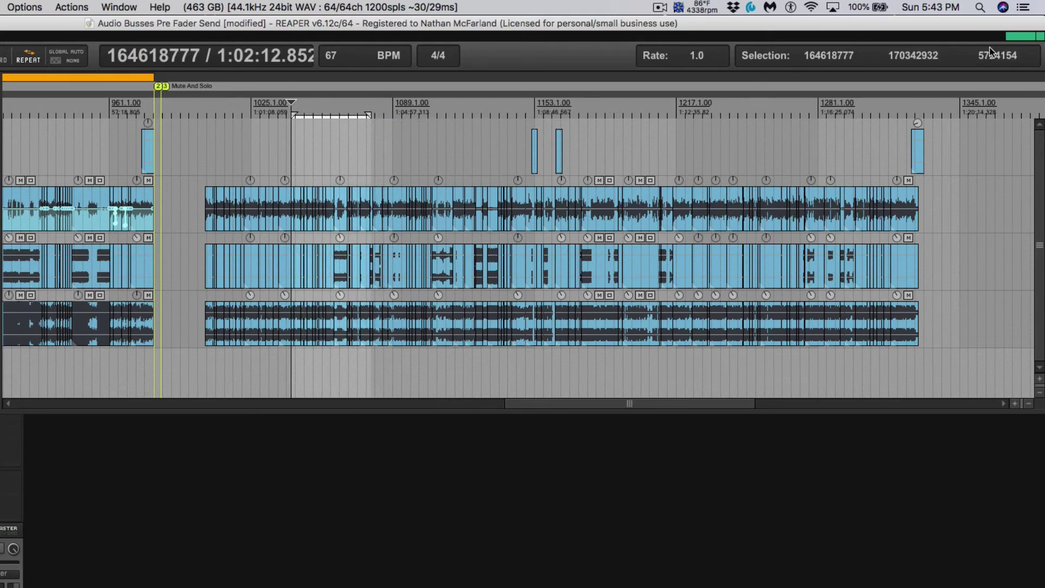
Step: Switch the transport time display to Hours:Minutes:Seconds:Frames
right_click(910, 57)
right_click(820, 55)
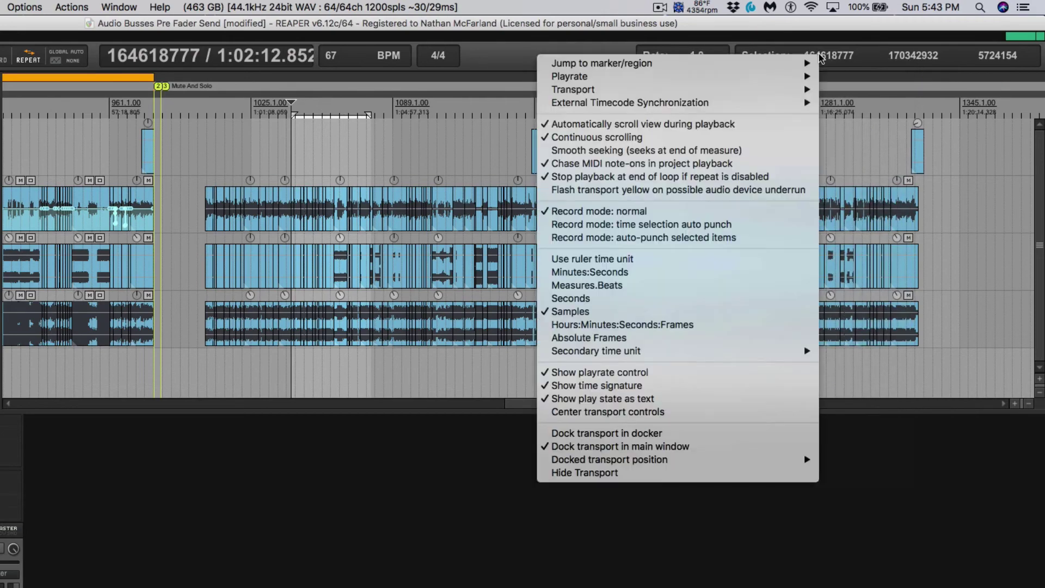
click(644, 326)
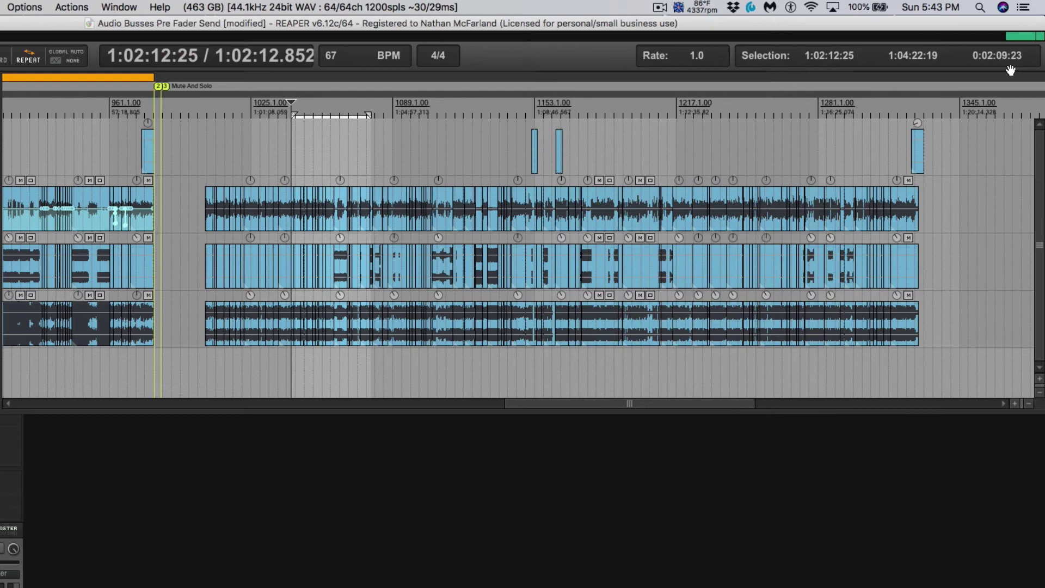
Step: Drag trial selections starting at 1:02:06:04 and 0:59:57:13, then zoom out to the whole project
click(307, 136)
drag(287, 133, 428, 134)
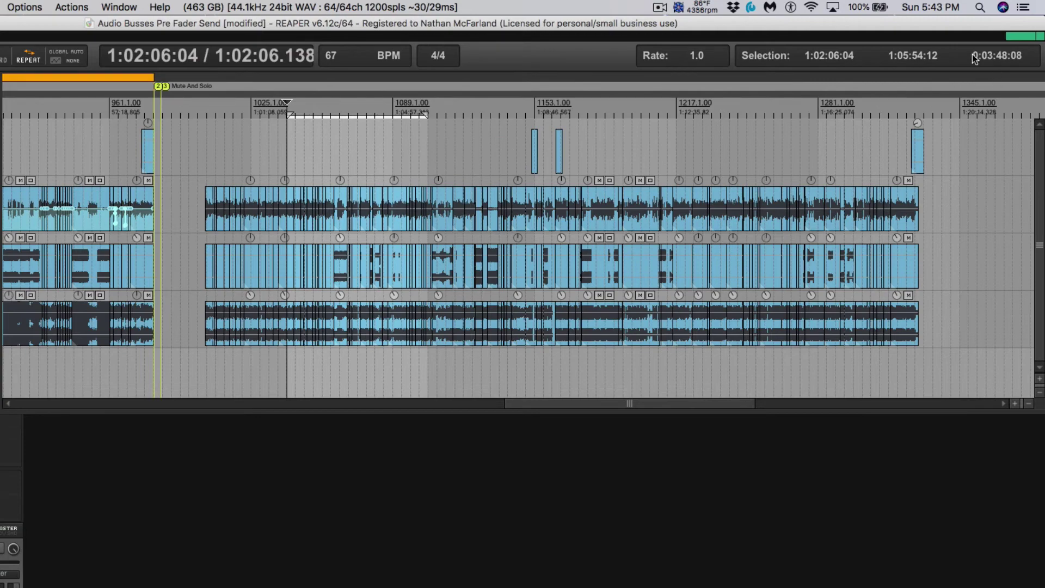
drag(211, 121, 745, 148)
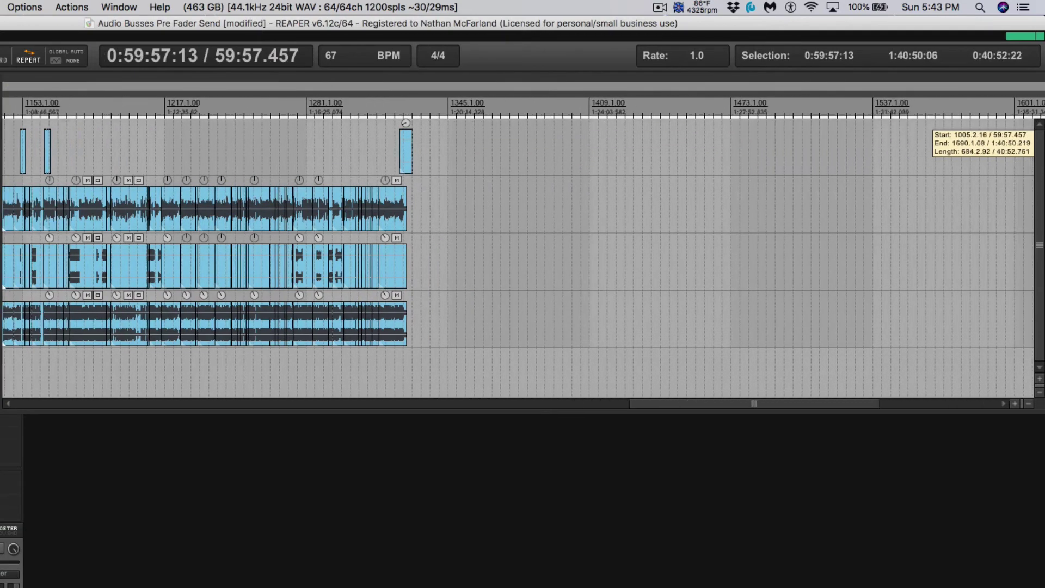
drag(1039, 130, 1041, 131)
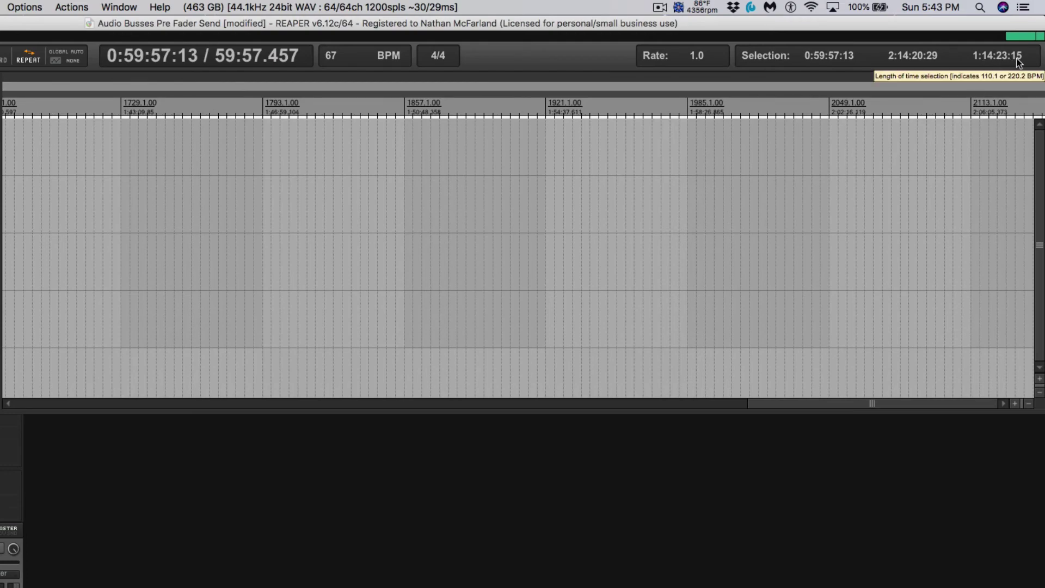
scroll(465, 194, down, 5)
Step: Clear the selection, return the transport to Minutes:Seconds, and select 1:02:04.069 to 1:04:05.690
key(Escape)
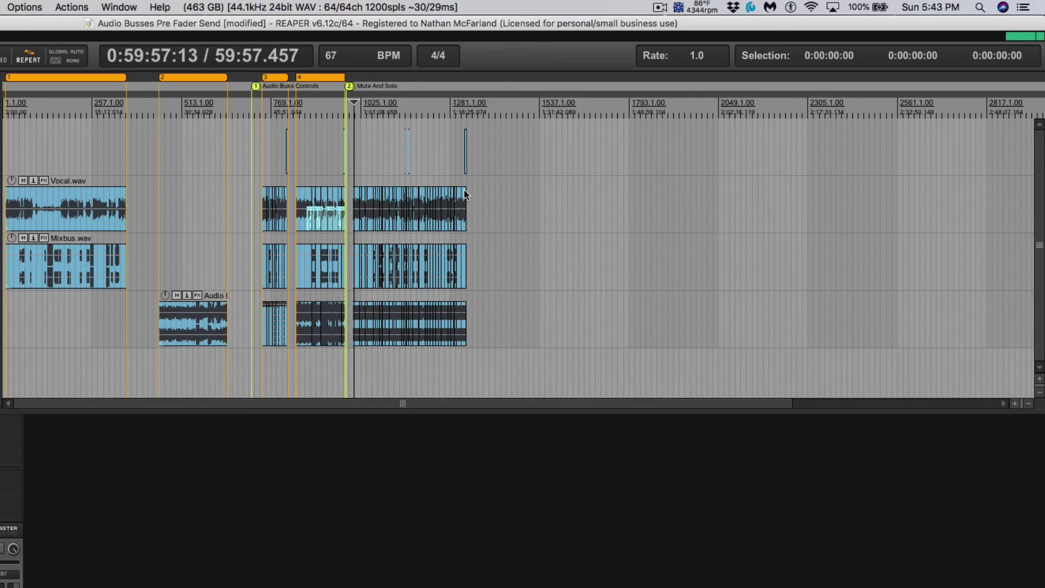
scroll(404, 205, up, 5)
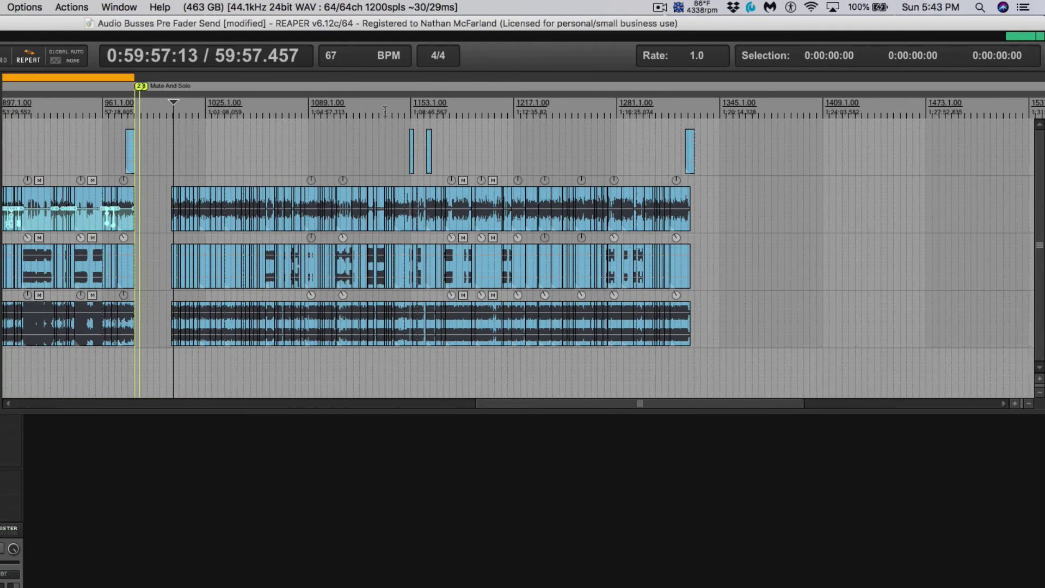
right_click(822, 57)
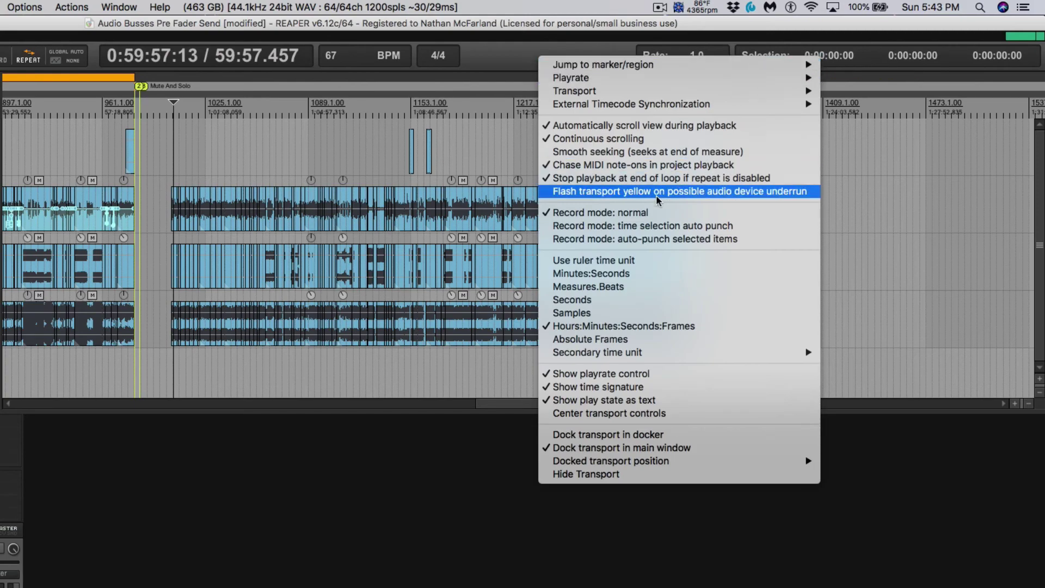
click(619, 275)
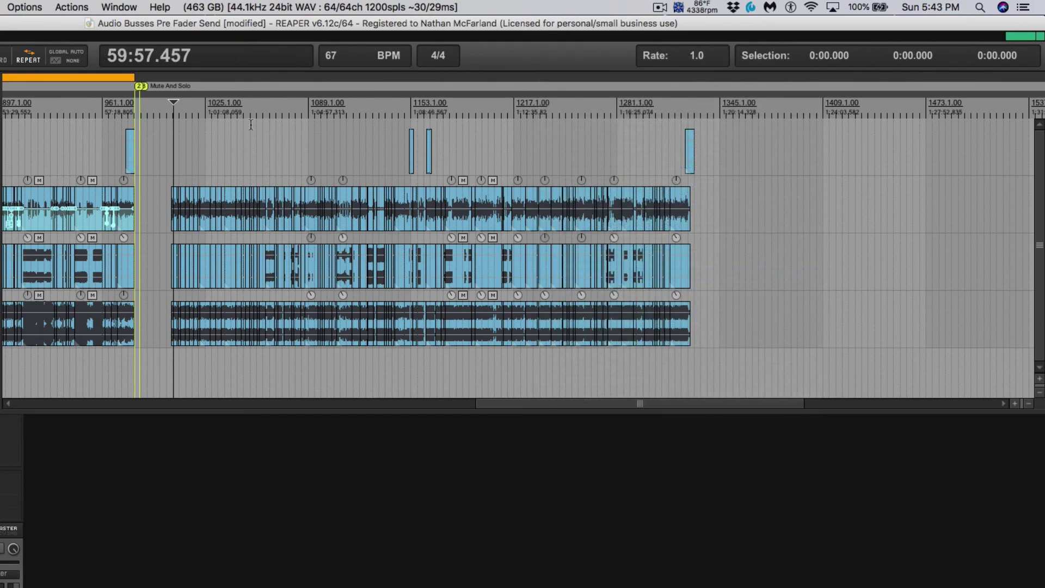
drag(230, 110, 285, 112)
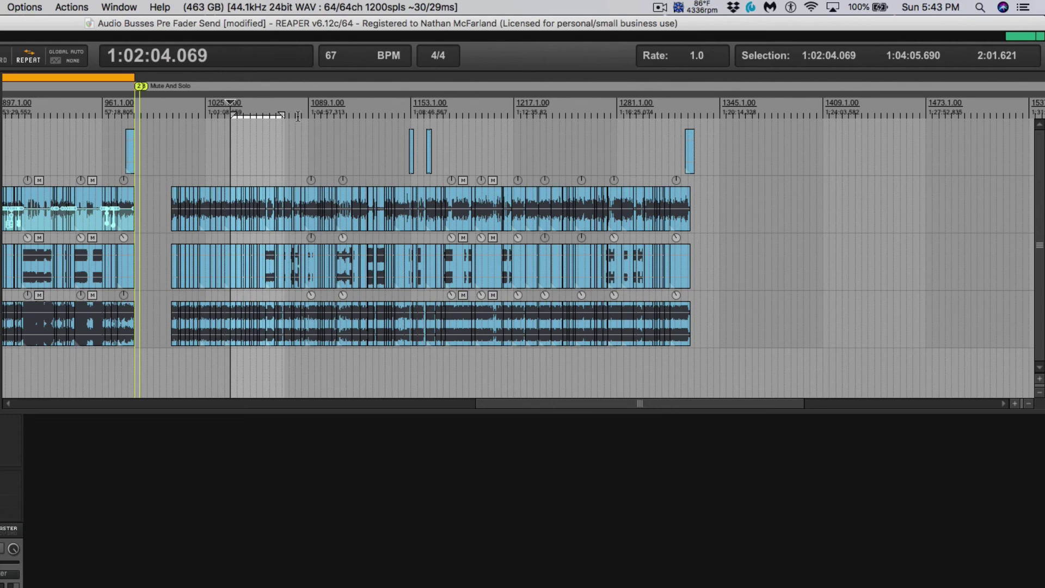